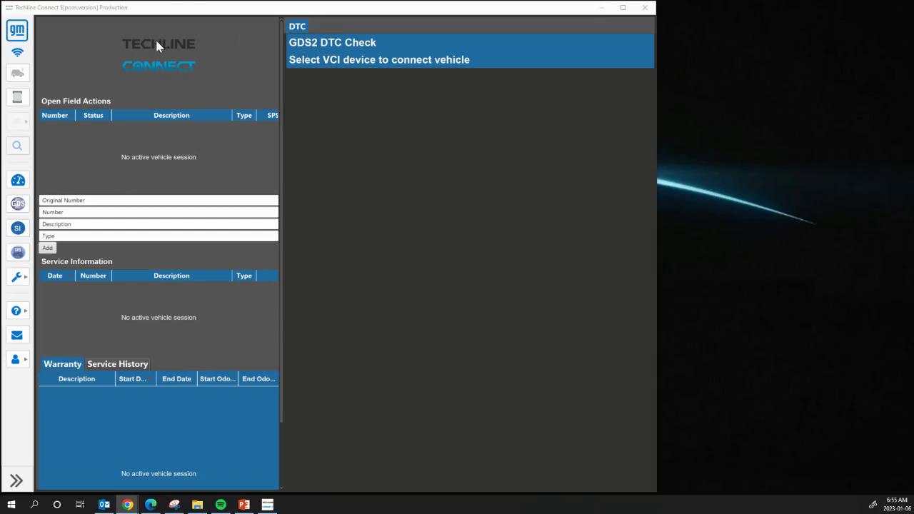
# - Launch the Tech2Win emulator from Additional Tools
pyautogui.moveTo(22, 333)
pyautogui.moveTo(30, 277)
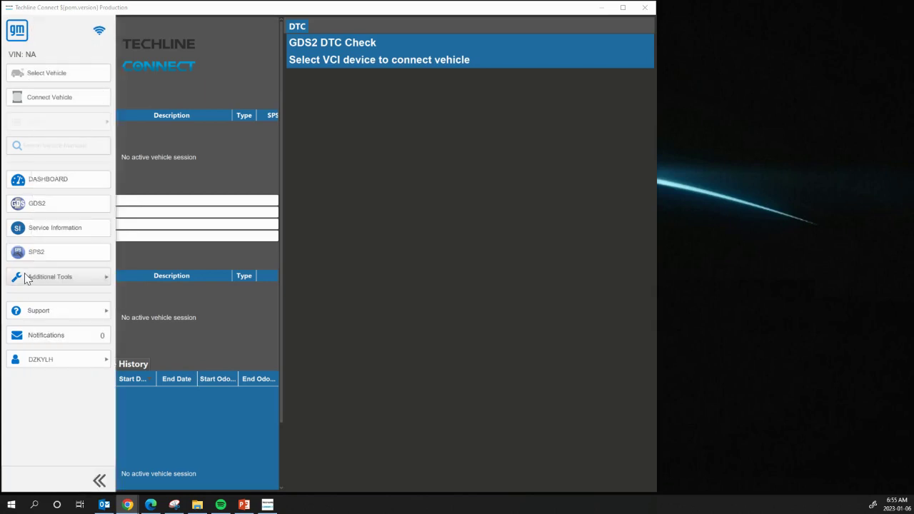
pyautogui.click(74, 280)
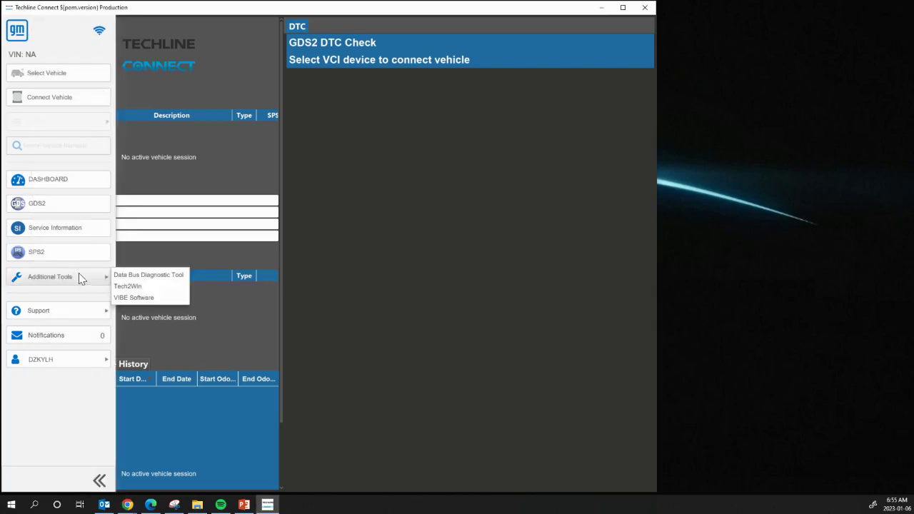
pyautogui.click(137, 287)
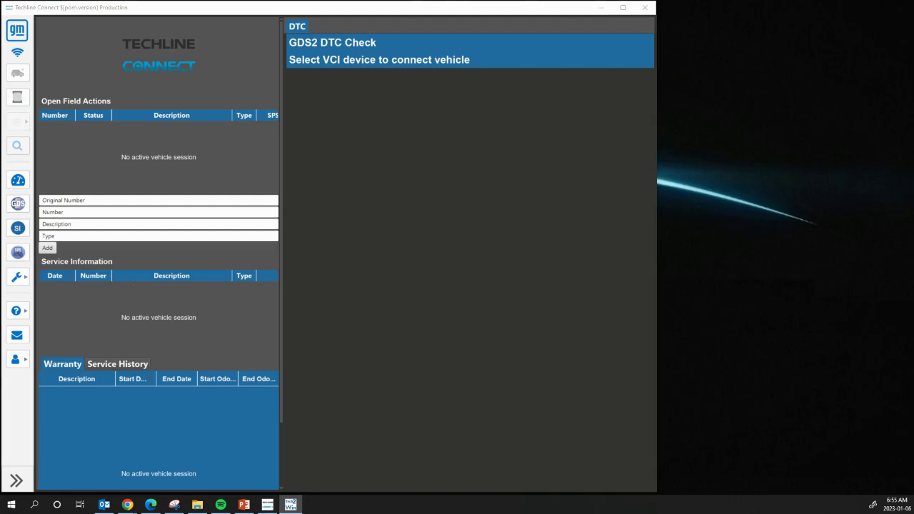
# - Start Tech2Win with the quickstart configuration and acknowledge the expired-licence warning
pyautogui.moveTo(388, 172); pyautogui.dragTo(431, 108)
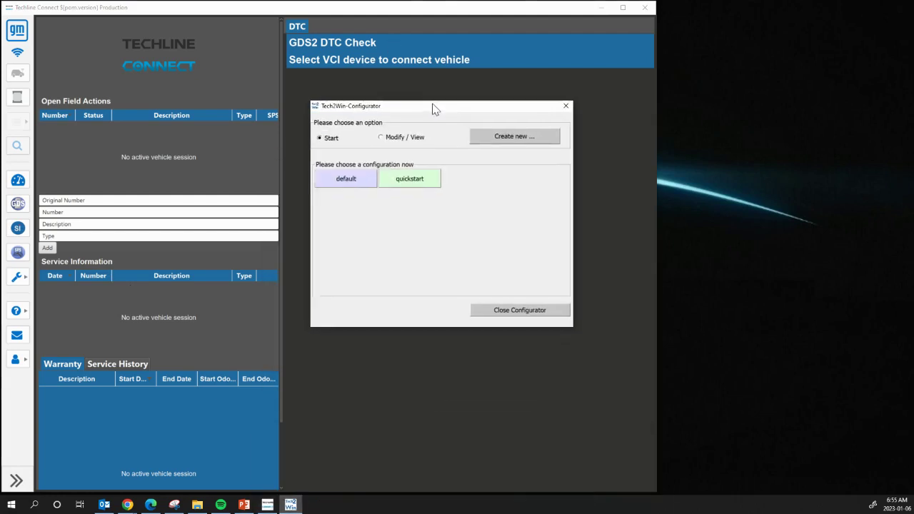
pyautogui.click(423, 178)
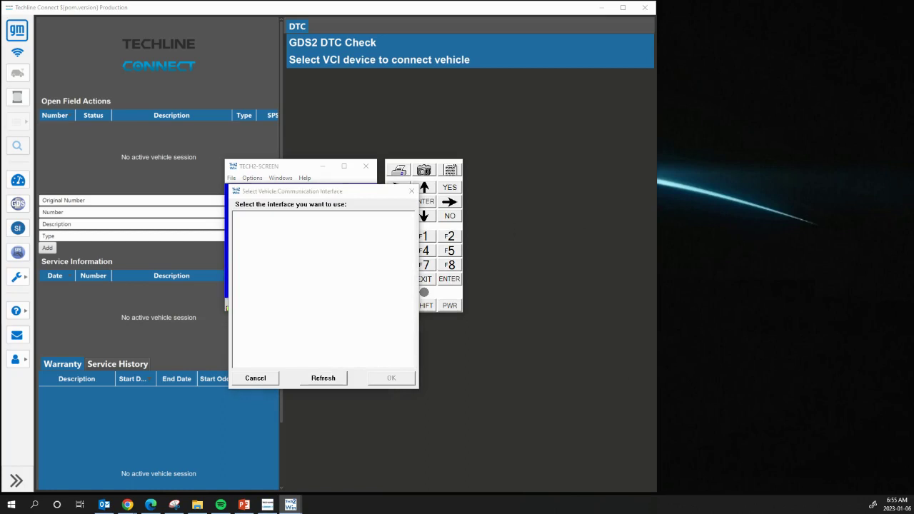
pyautogui.moveTo(638, 388); pyautogui.dragTo(586, 200)
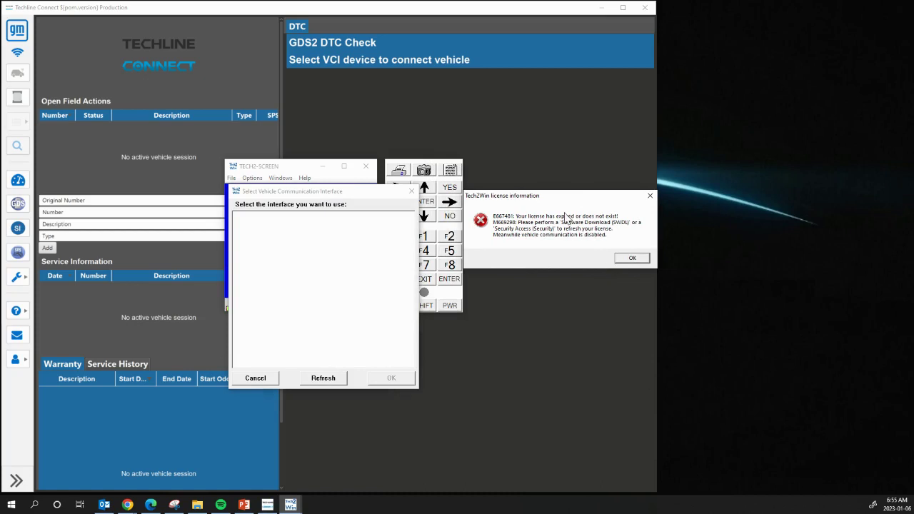
pyautogui.click(631, 260)
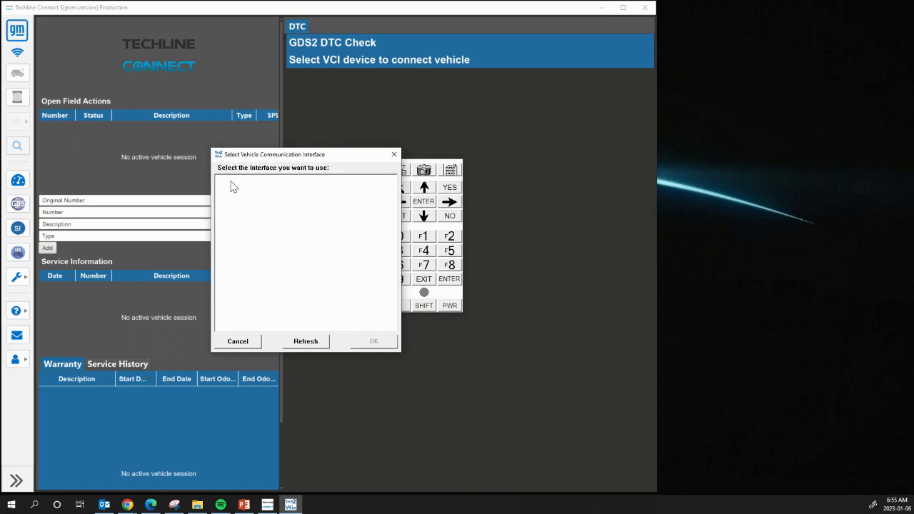
# - Skip the interface selection, then enlarge the Tech 2 screen and place it upper right
pyautogui.click(247, 342)
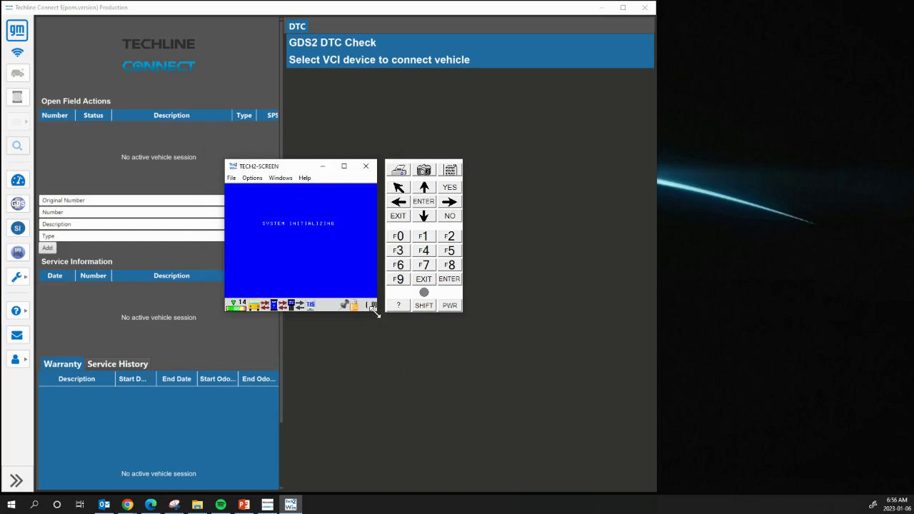
pyautogui.moveTo(375, 312); pyautogui.dragTo(534, 410)
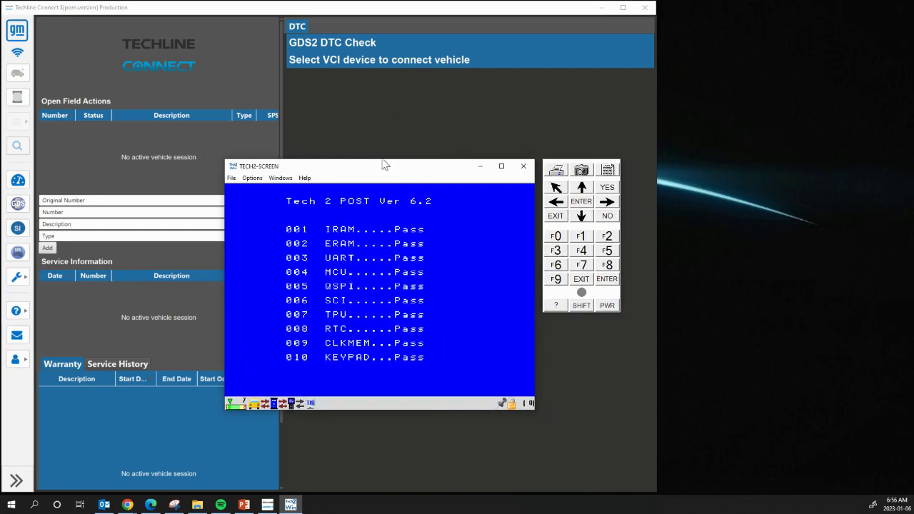
pyautogui.moveTo(380, 174); pyautogui.dragTo(757, 22)
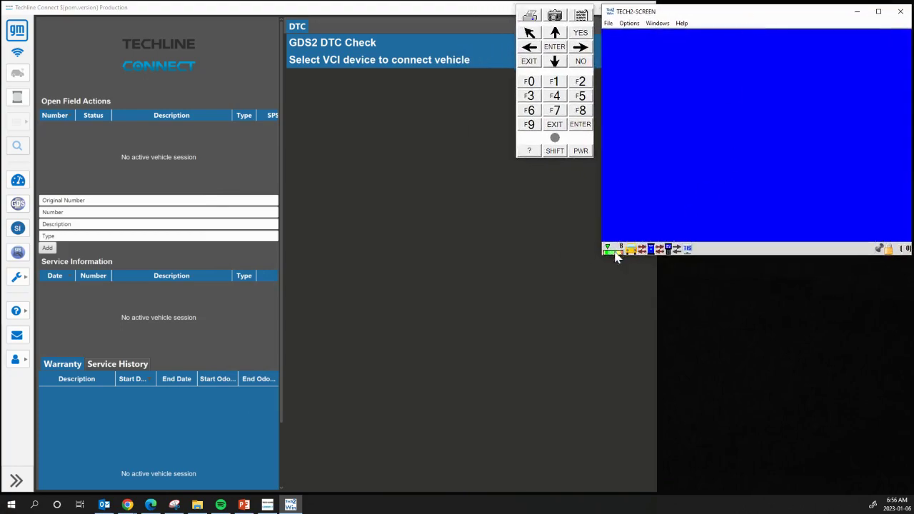
pyautogui.moveTo(606, 3); pyautogui.dragTo(670, 2)
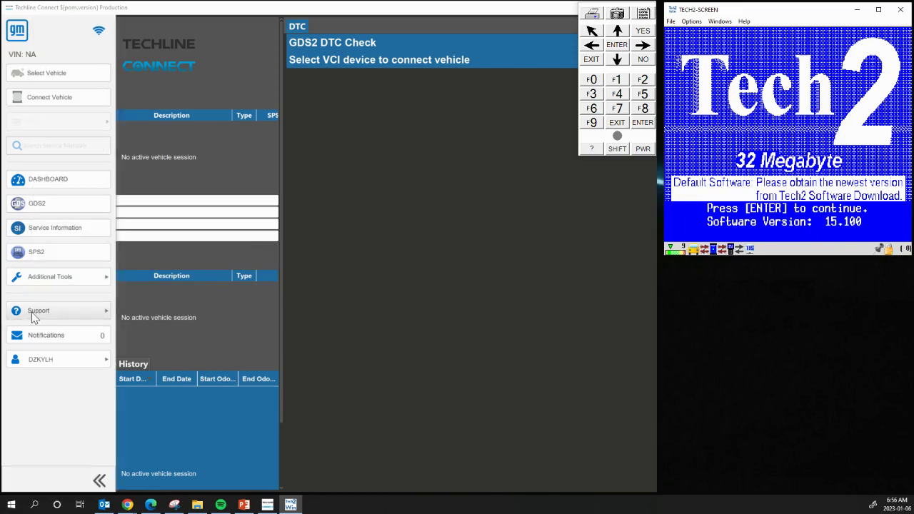
# - Start Software Download for Tech 2 in Custom update mode so its 15.100 content is read
pyautogui.click(33, 318)
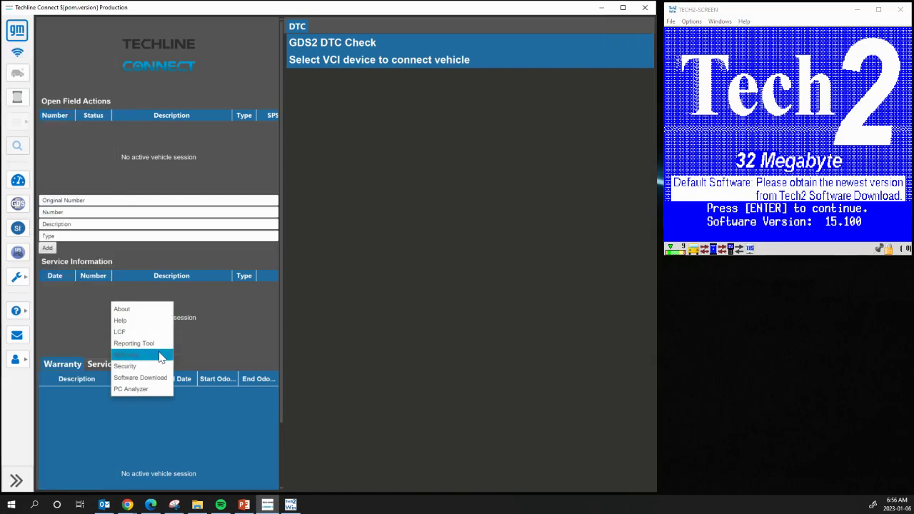
pyautogui.click(162, 385)
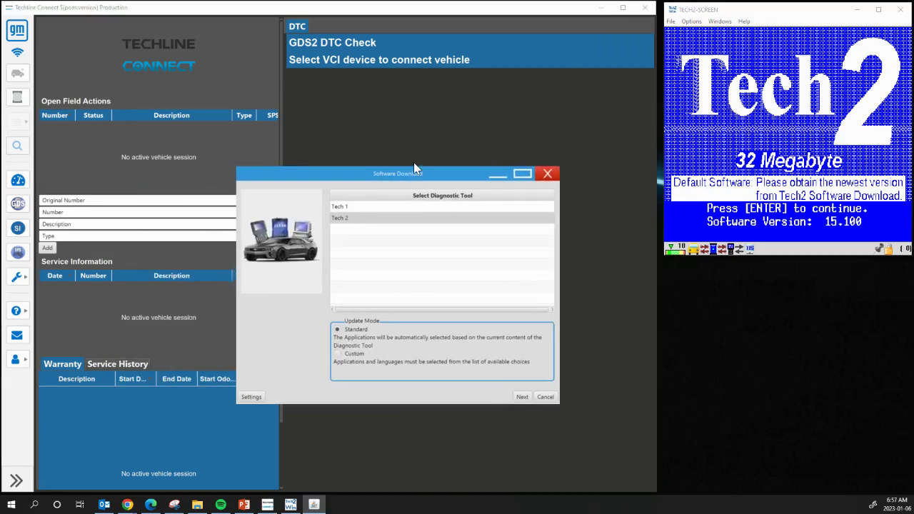
pyautogui.click(346, 220)
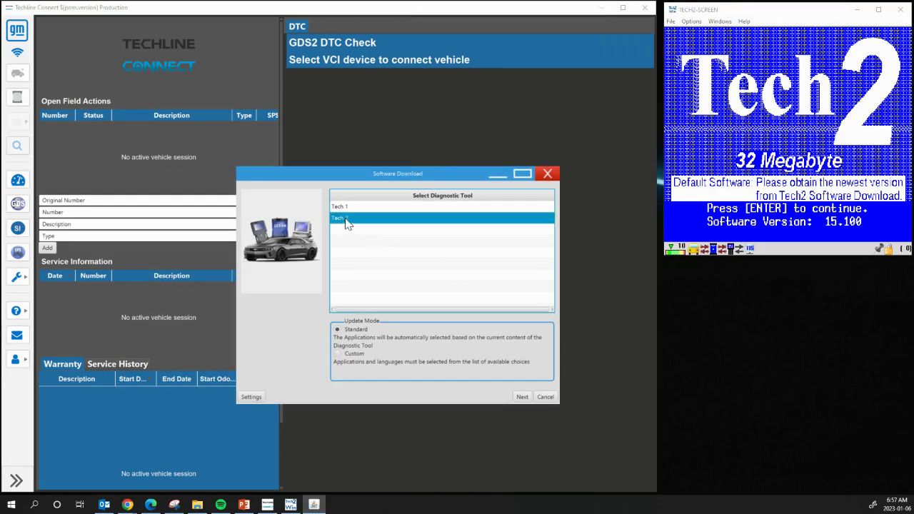
pyautogui.click(338, 355)
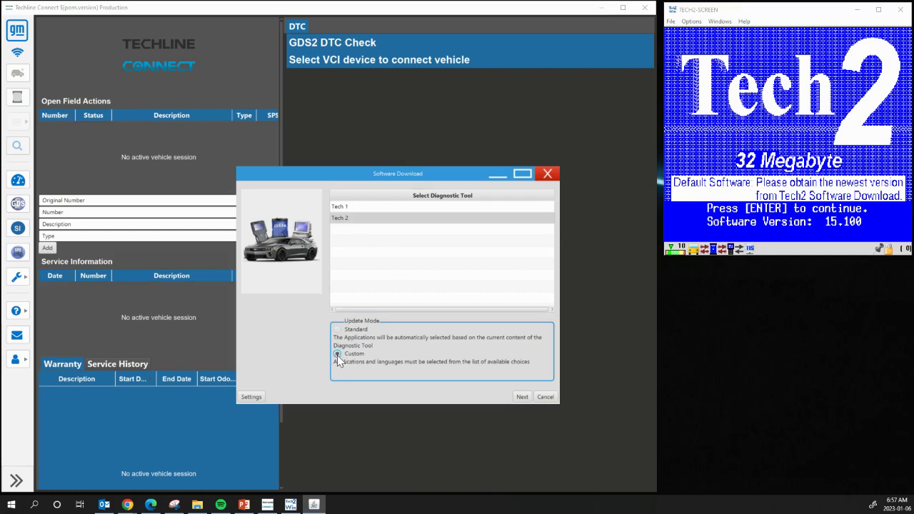
pyautogui.click(523, 398)
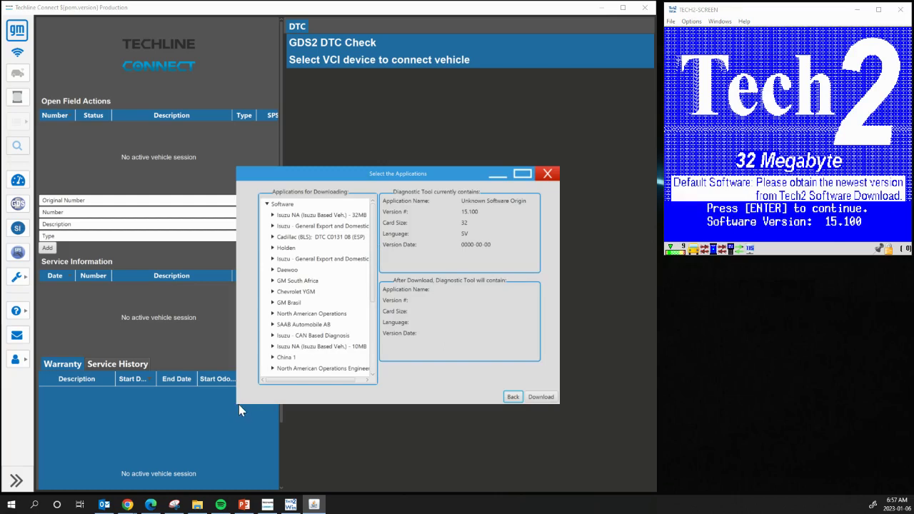
# - Download North American Operations 33.004-32MB in English to the Tech 2
pyautogui.moveTo(243, 404); pyautogui.dragTo(262, 483)
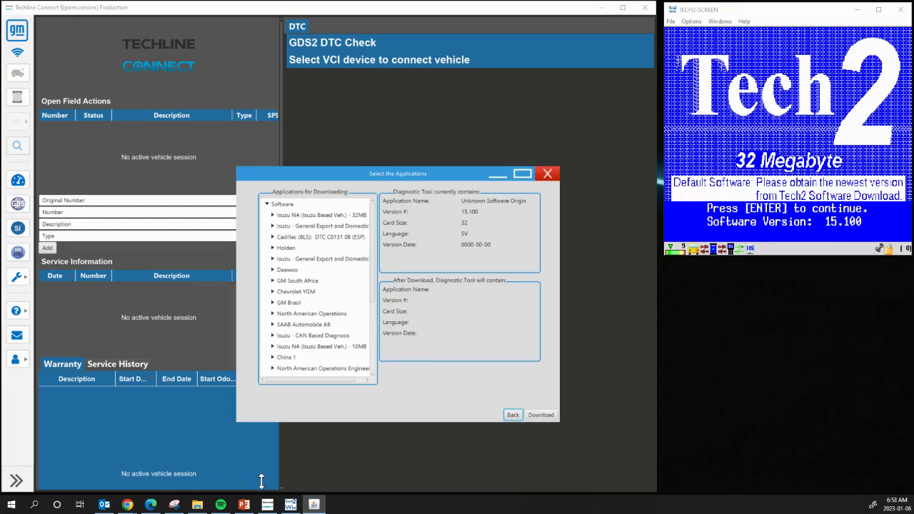
pyautogui.scroll(-3, 307, 320)
pyautogui.click(307, 294)
pyautogui.scroll(1, 300, 293)
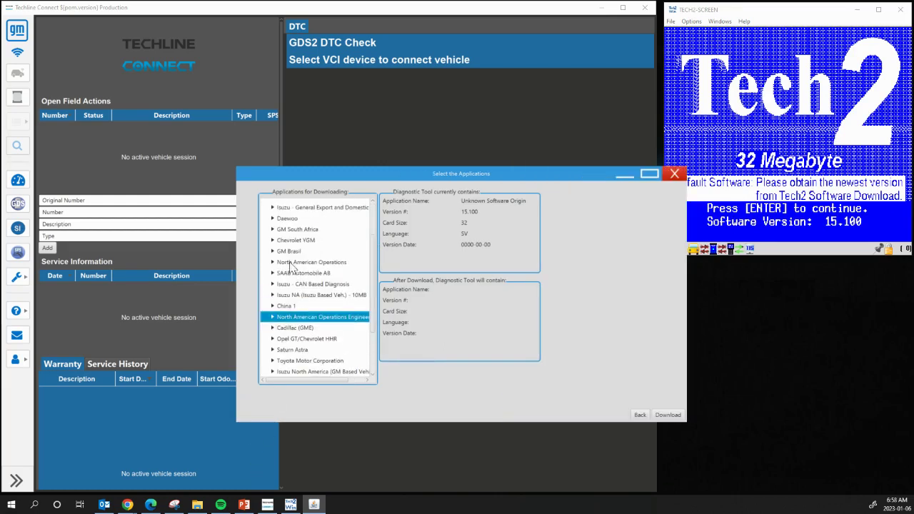
pyautogui.click(272, 263)
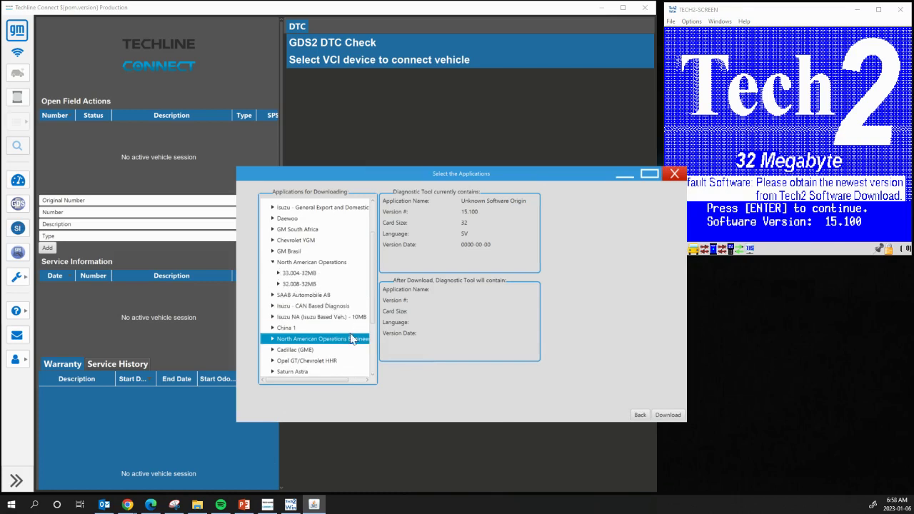
pyautogui.click(278, 274)
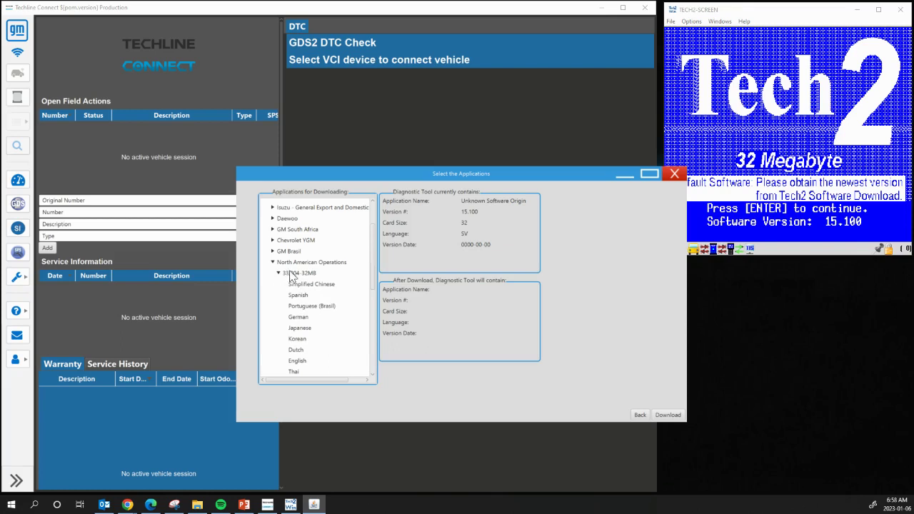
pyautogui.click(303, 363)
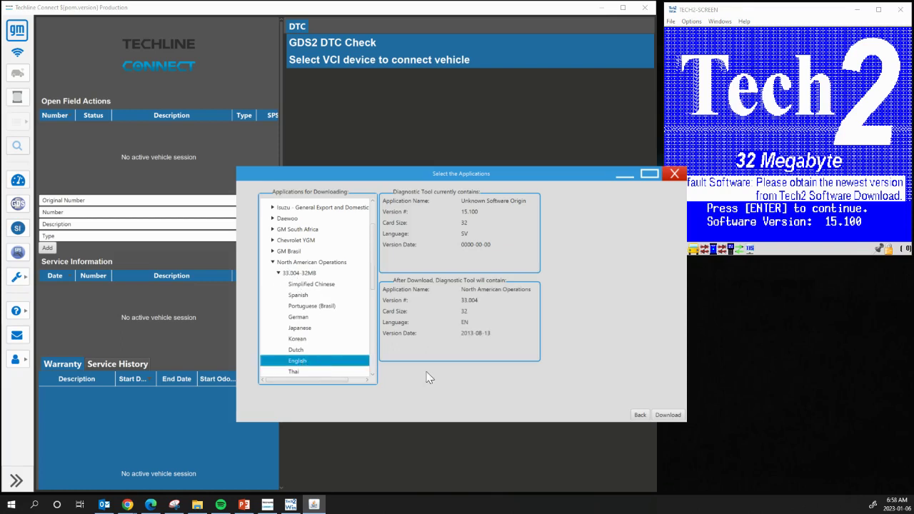
pyautogui.click(669, 417)
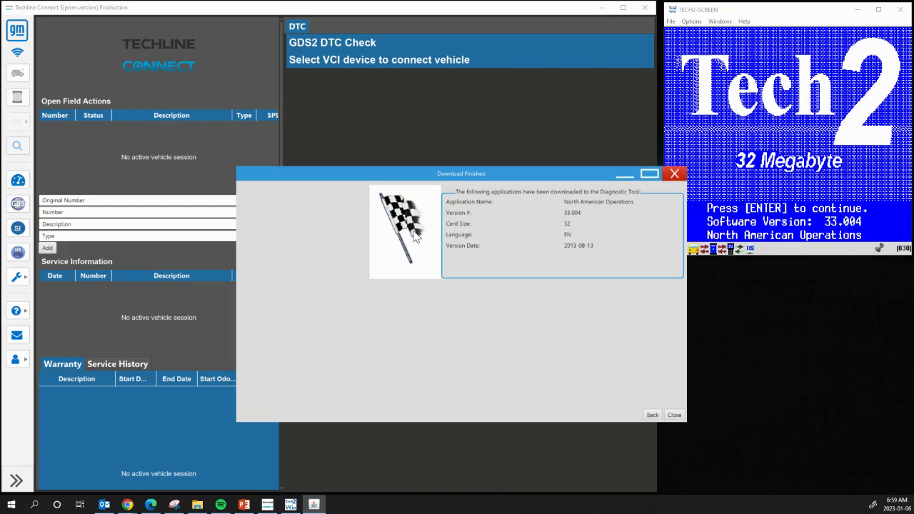
# - Dismiss the Download Finished summary and close the Tech 2 emulator window
pyautogui.click(675, 416)
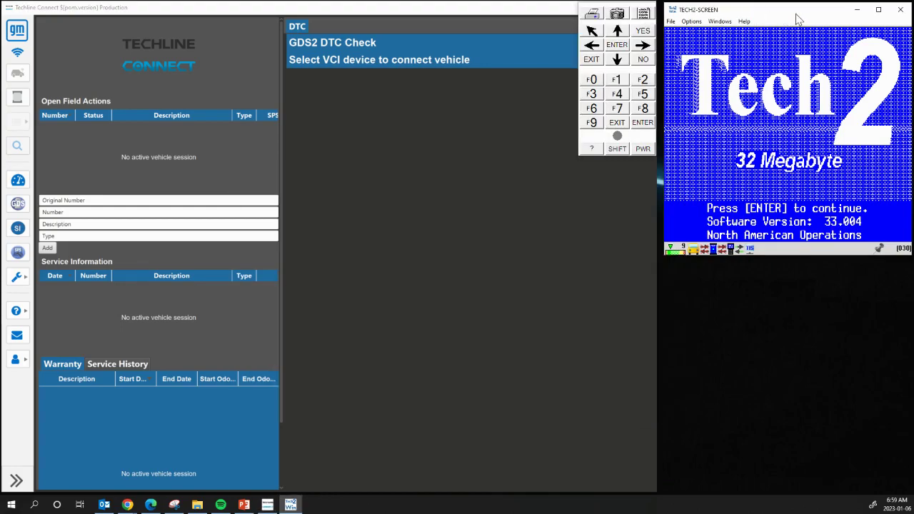
pyautogui.moveTo(786, 20); pyautogui.dragTo(493, 126)
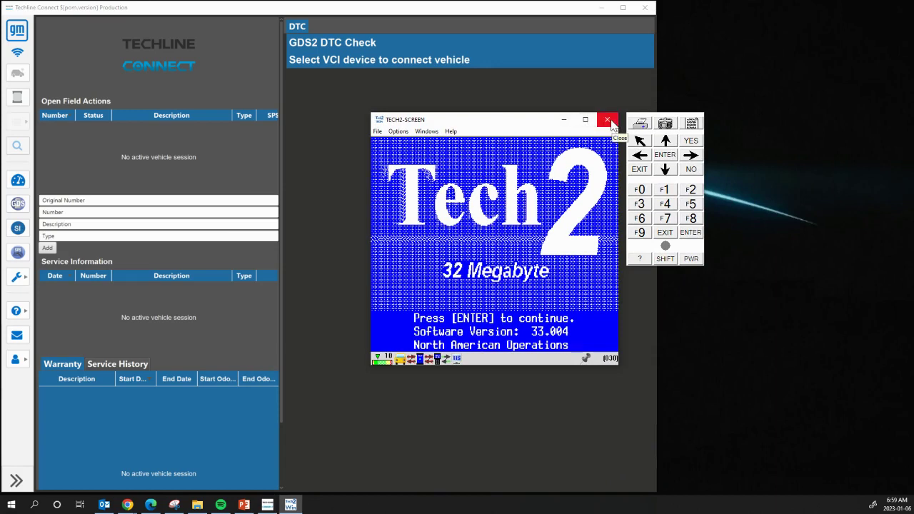
pyautogui.click(608, 120)
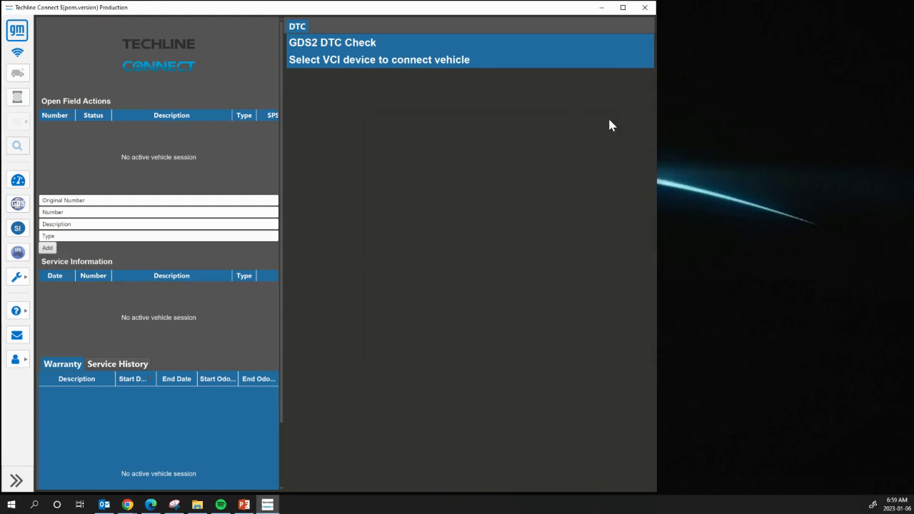
# - Relaunch Tech2Win with quickstart settings, skipping the interface selection, to boot software 33.004
pyautogui.moveTo(28, 319)
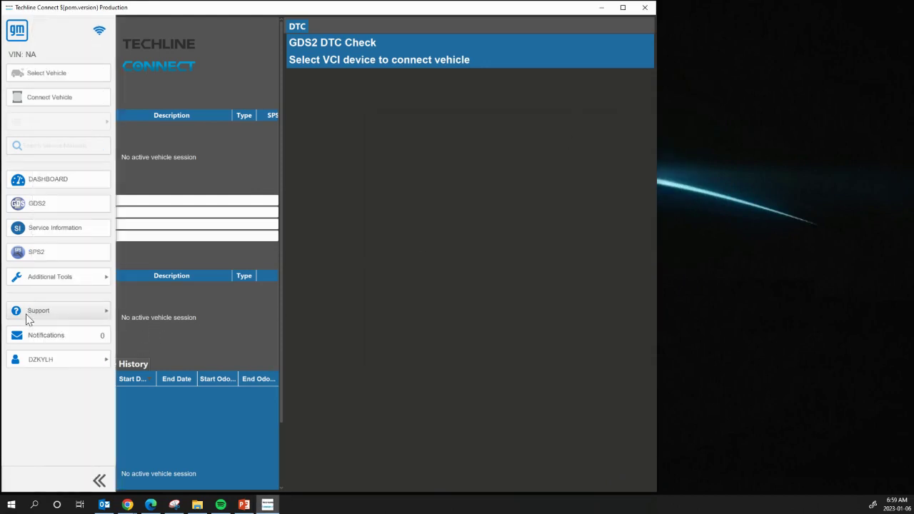
pyautogui.moveTo(60, 281)
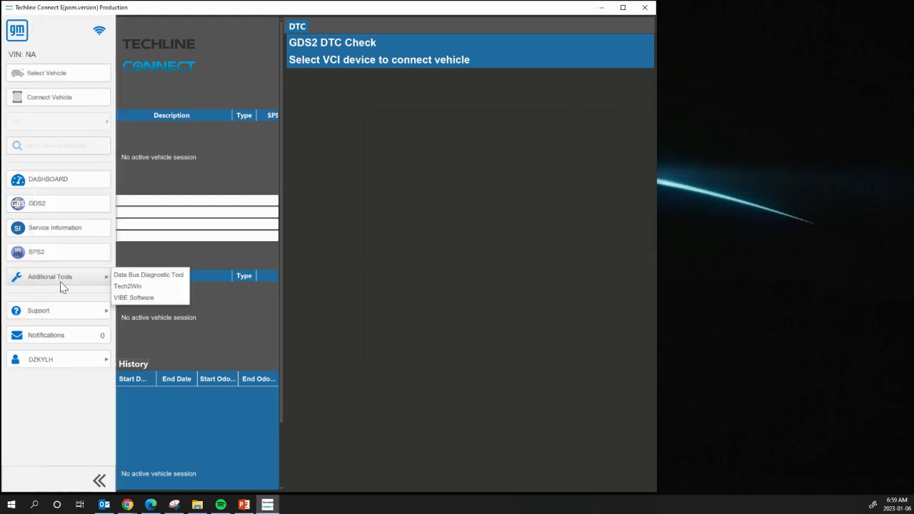
pyautogui.click(141, 297)
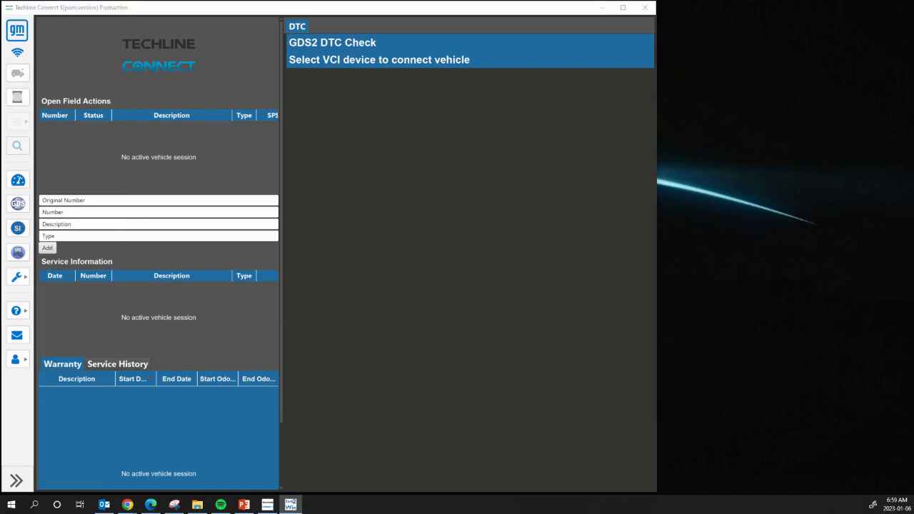
pyautogui.click(388, 275)
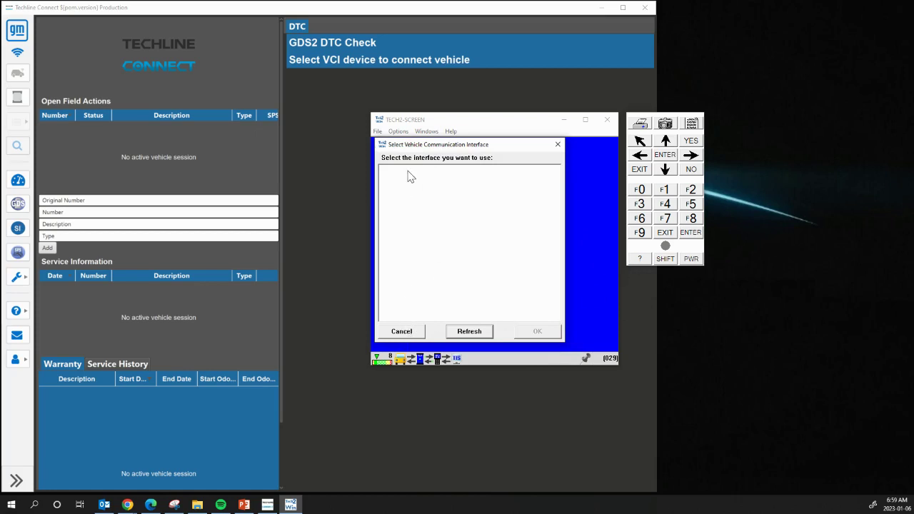
pyautogui.click(401, 332)
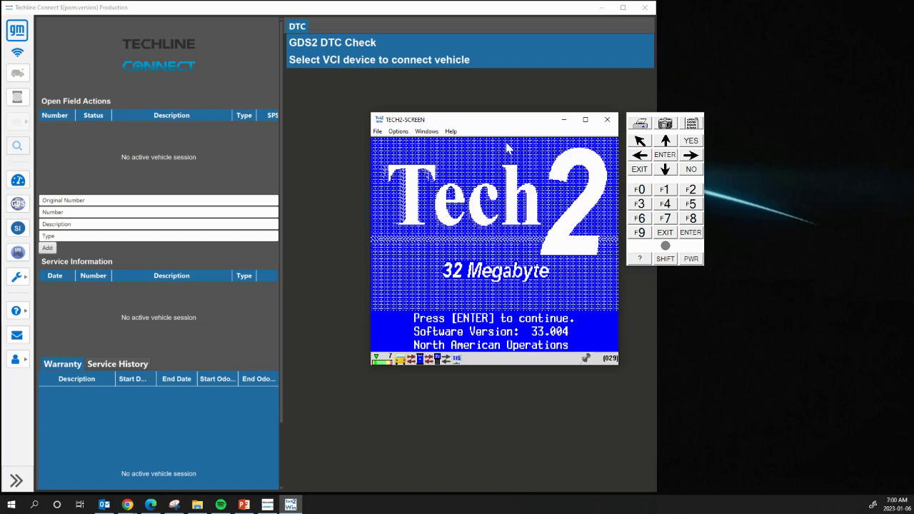
pyautogui.moveTo(485, 123); pyautogui.dragTo(599, 73)
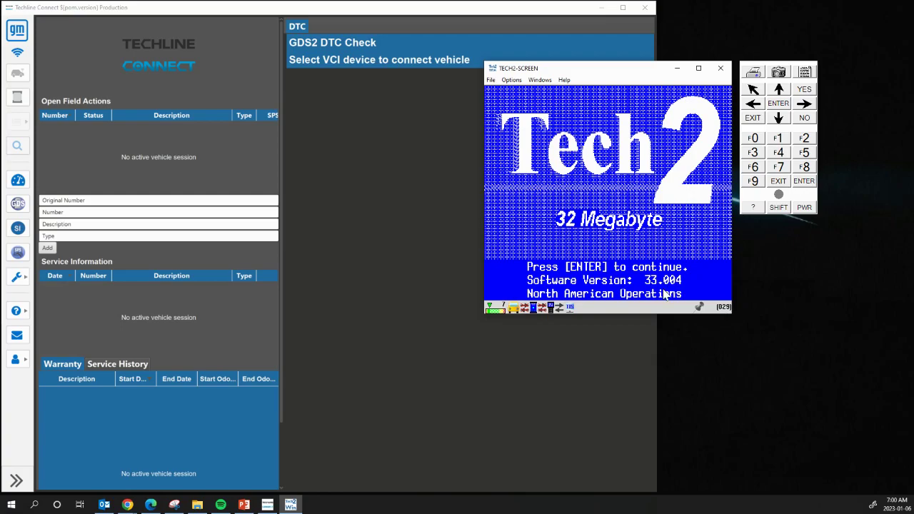
pyautogui.moveTo(622, 73); pyautogui.dragTo(798, 44)
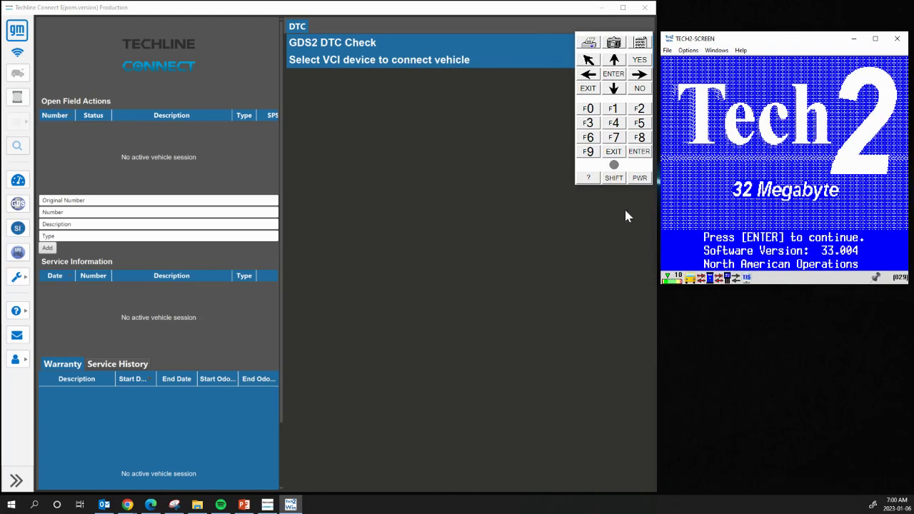
# - Enable Security Access type 3 for the Tech 2 device and close the security dialog
pyautogui.click(20, 314)
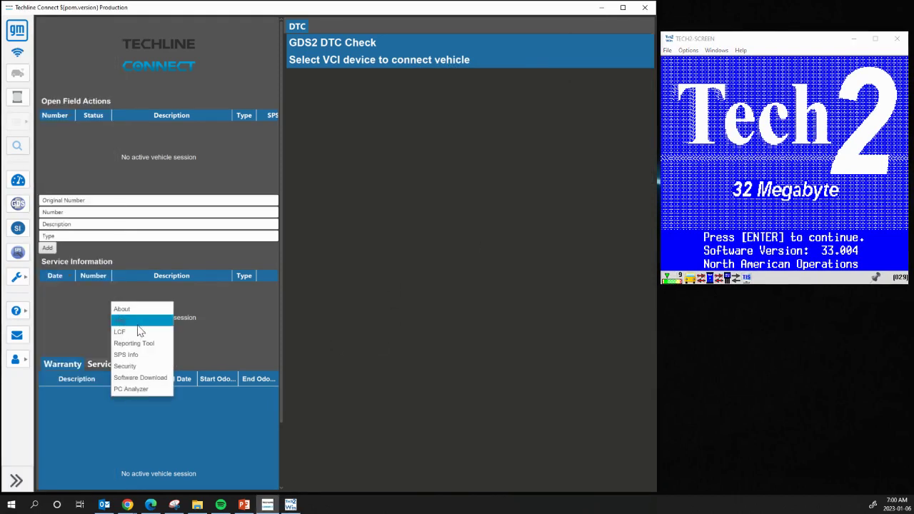
pyautogui.click(148, 371)
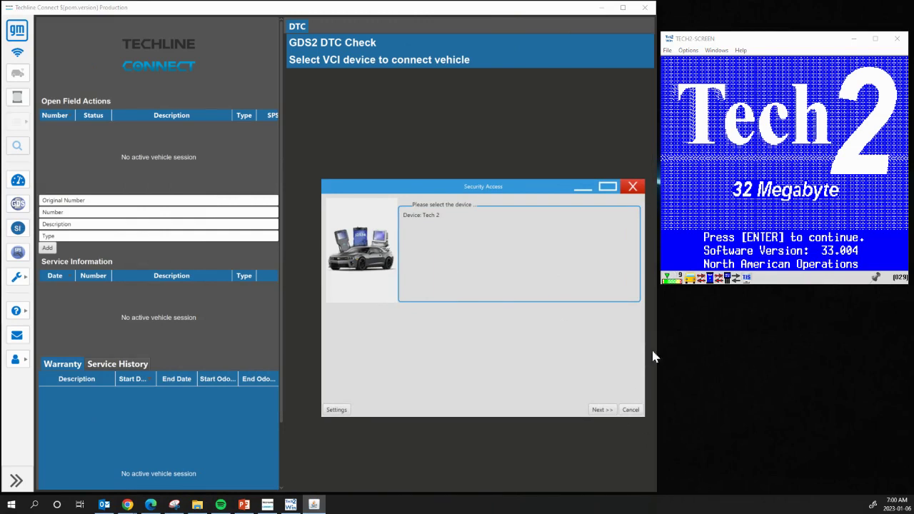
pyautogui.click(601, 412)
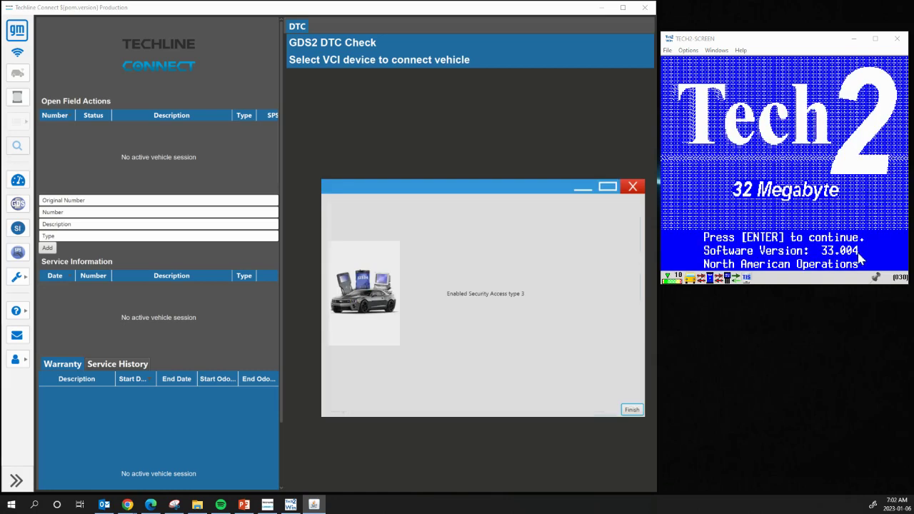
pyautogui.click(626, 411)
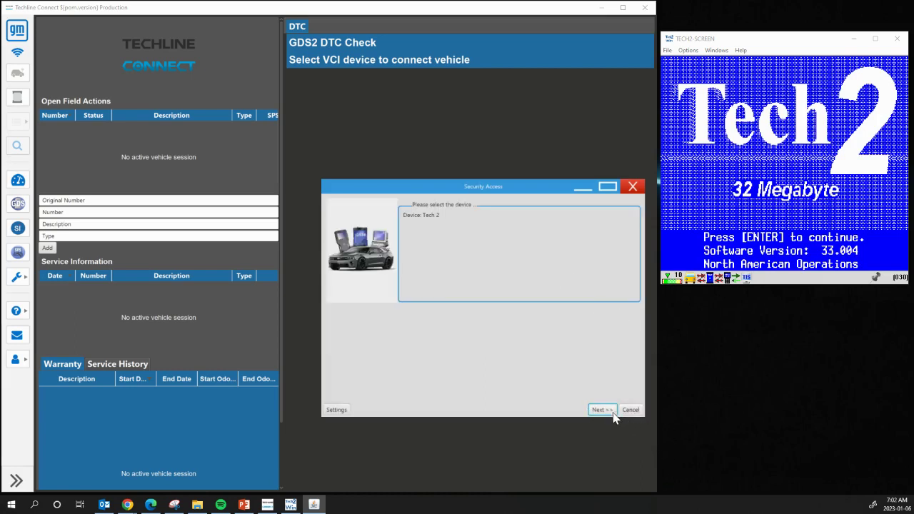
pyautogui.click(632, 189)
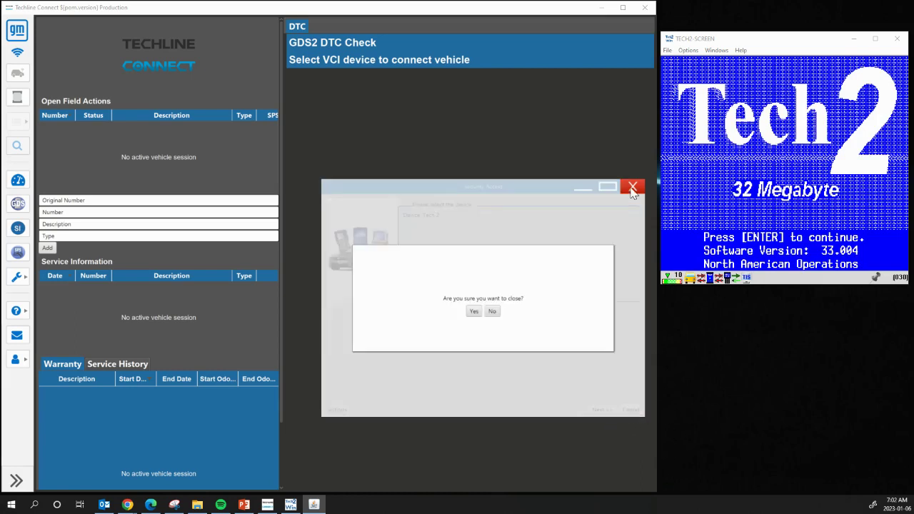
pyautogui.click(475, 312)
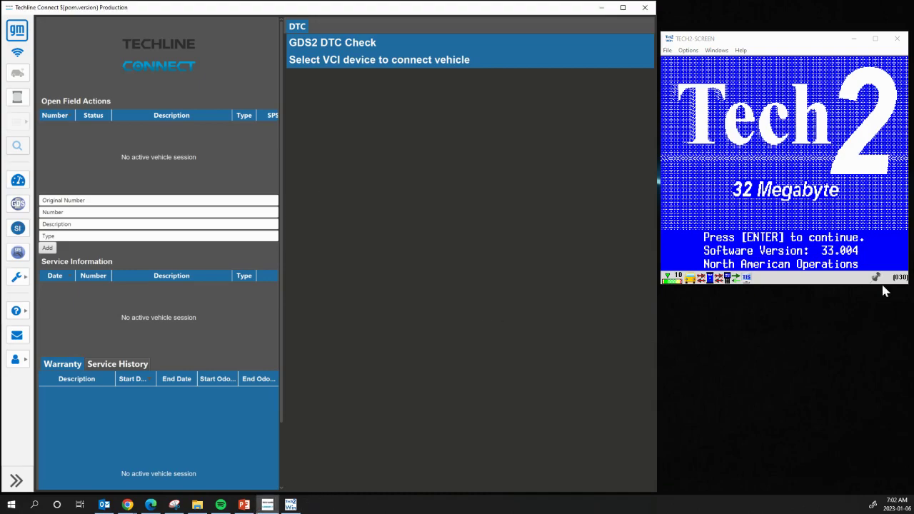
pyautogui.click(809, 46)
pyautogui.moveTo(807, 45); pyautogui.dragTo(508, 81)
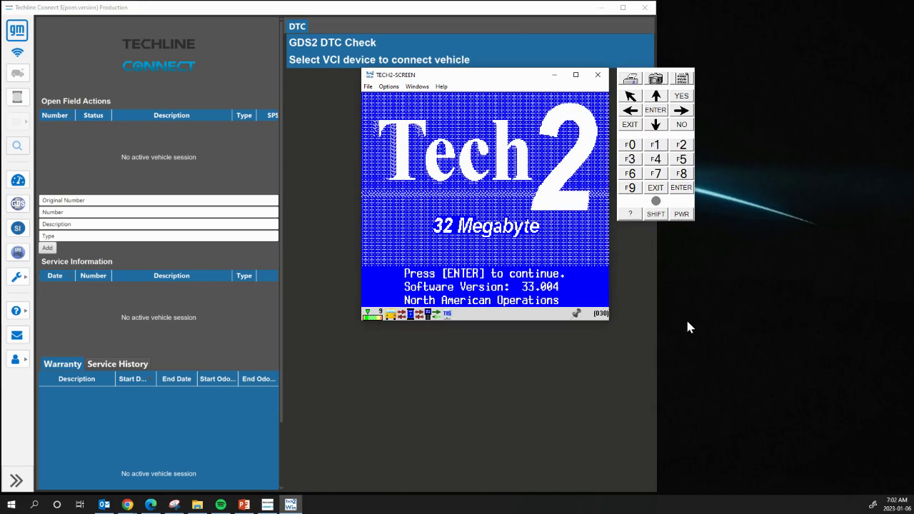